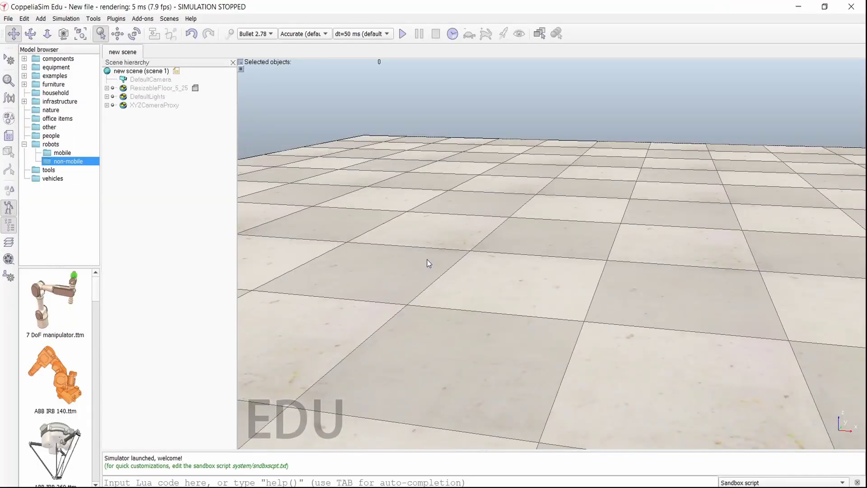
Orbit and pan the camera across the empty new scene's floor, shifting the view up and right
drag(429, 260, 454, 250)
mouse_move(454, 247)
middle_down()
mouse_move(469, 247)
mouse_move(444, 235)
middle_up()
drag(443, 235, 466, 252)
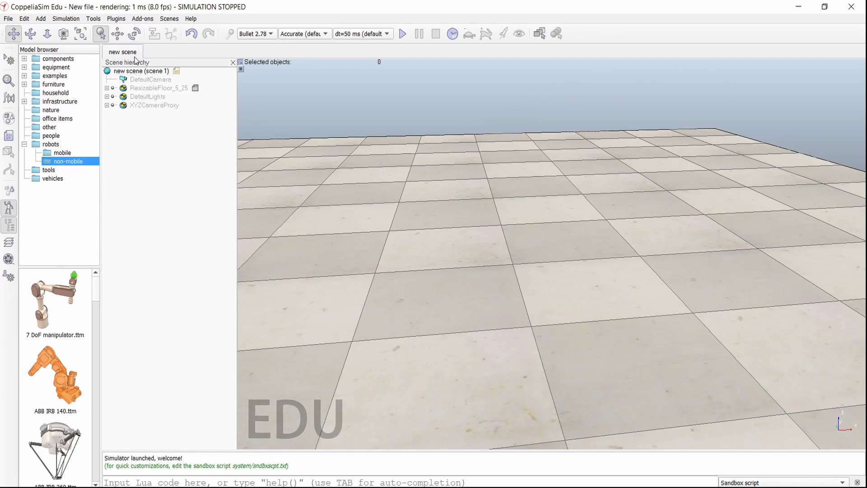
drag(340, 325, 430, 287)
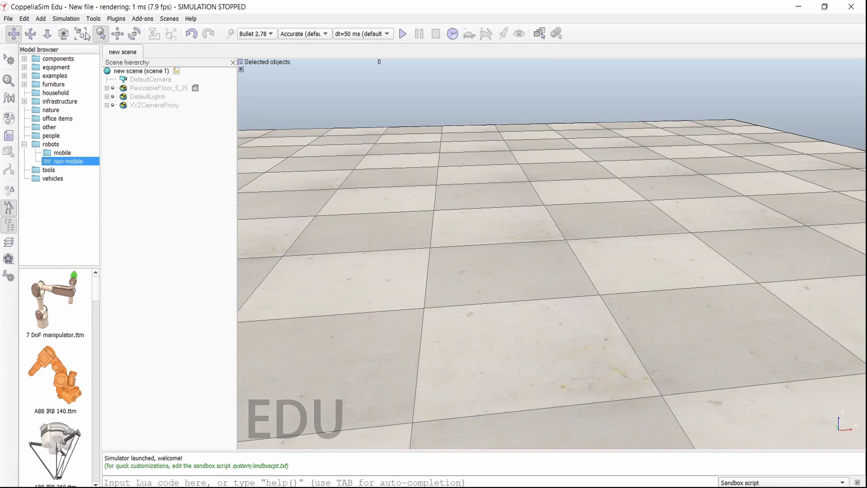
Open the recent scene '4.3 drone race.ttt' from the File menu
click(11, 19)
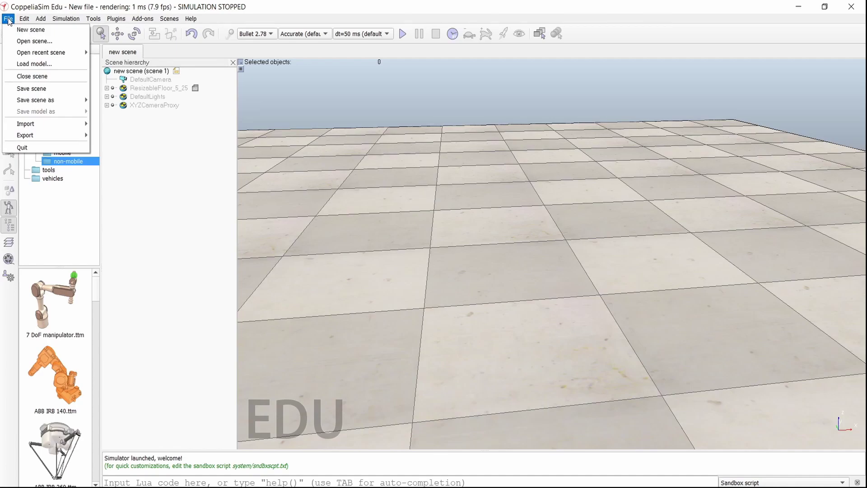
mouse_move(57, 55)
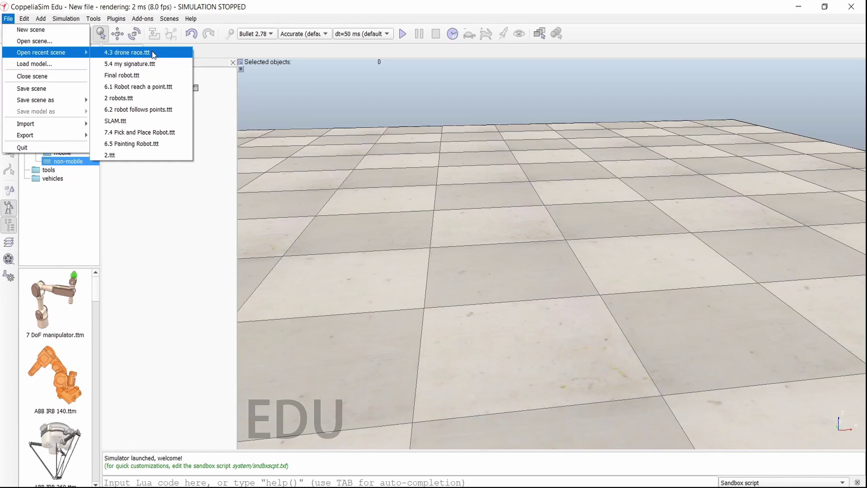
click(125, 54)
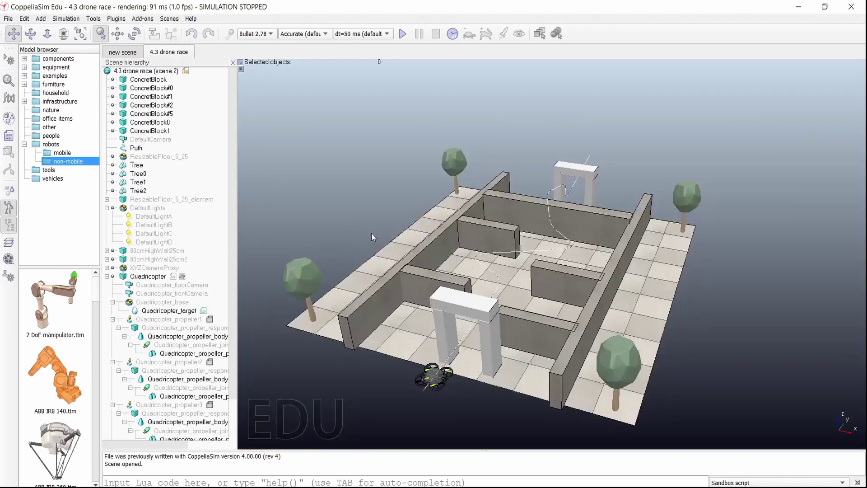
Pan, zoom and orbit around the drone course, then return to the empty 'new scene' tab
drag(463, 302, 465, 328)
scroll(467, 299, down, 2)
click(30, 33)
click(14, 33)
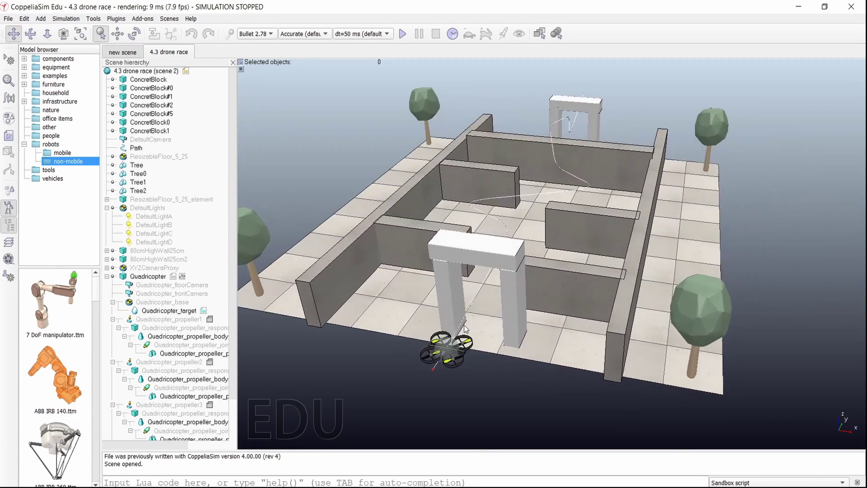
click(123, 52)
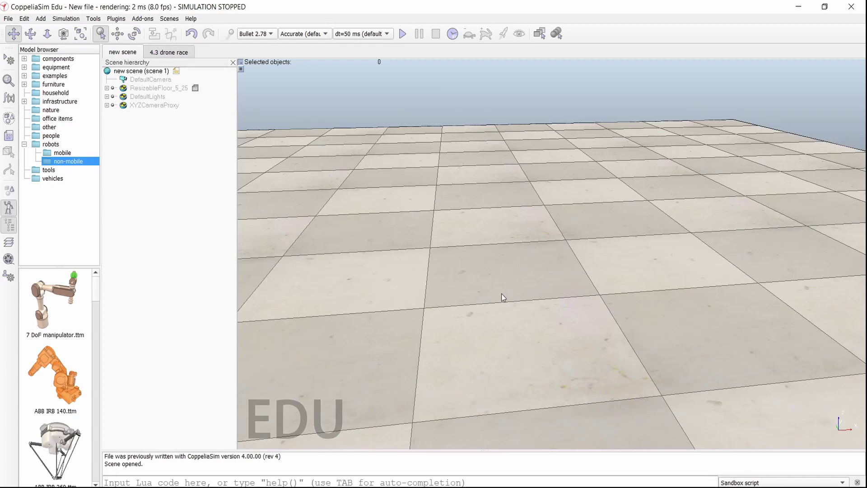
Rotate the view around the floor, looking up from underneath and back down
scroll(492, 299, down, 1)
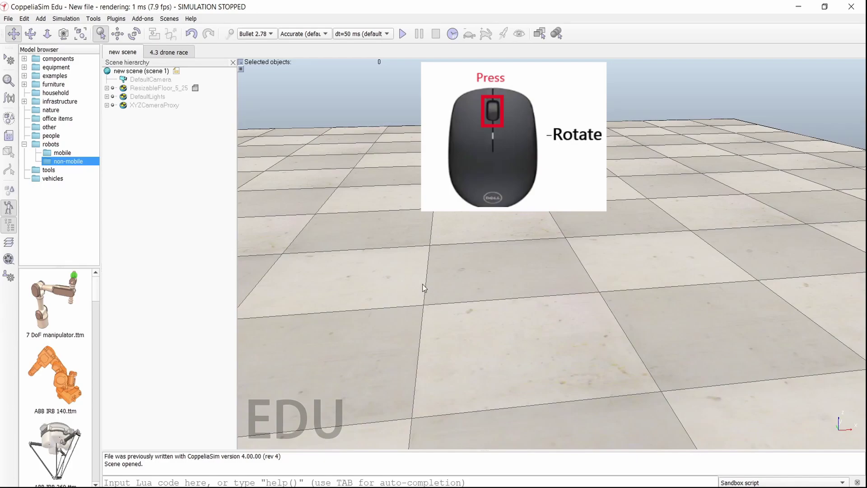
middle_click(470, 289)
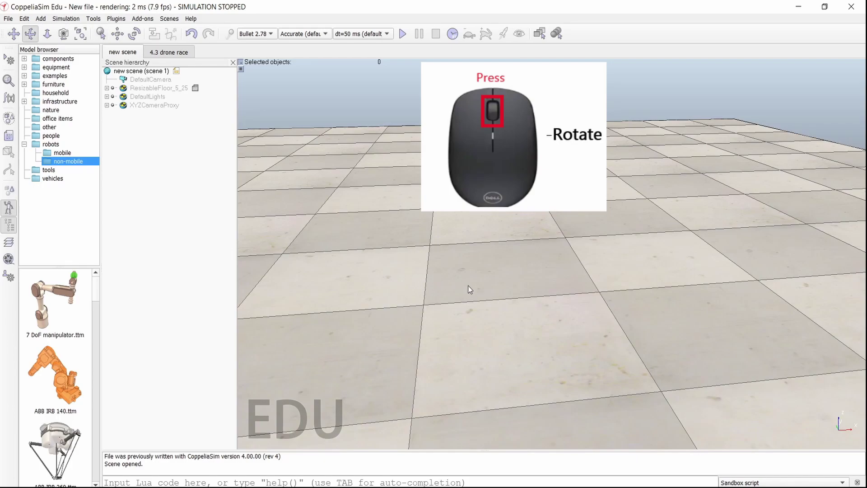
middle_drag(468, 286, 409, 305)
middle_drag(427, 135, 399, 112)
middle_drag(456, 262, 415, 244)
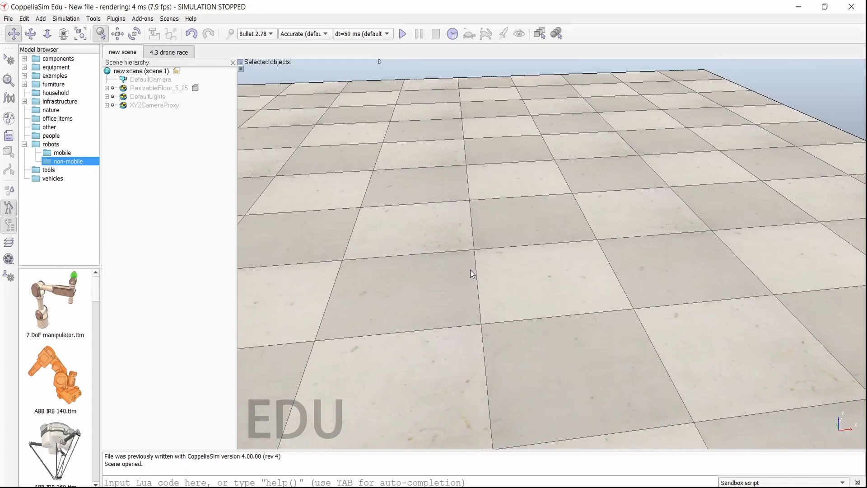
Zoom in and out on the floor, then pan the view down and right
scroll(455, 217, up, 5)
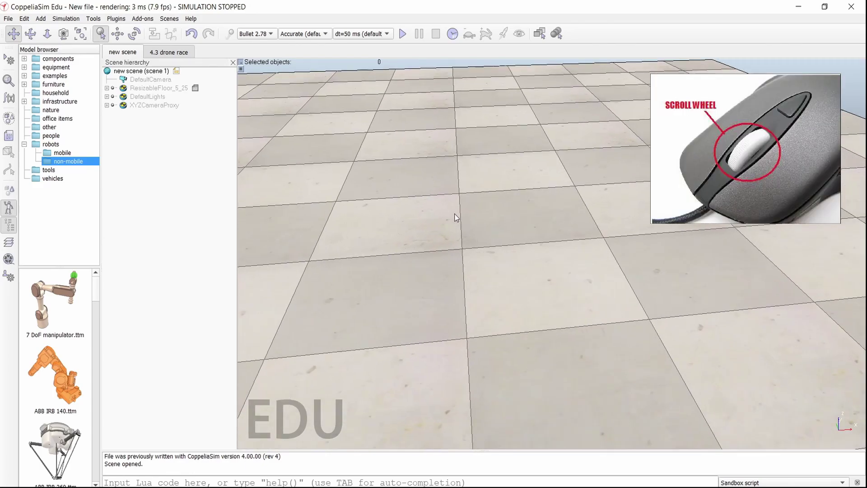
scroll(455, 217, down, 5)
scroll(455, 217, up, 6)
scroll(455, 217, down, 6)
drag(455, 217, 496, 287)
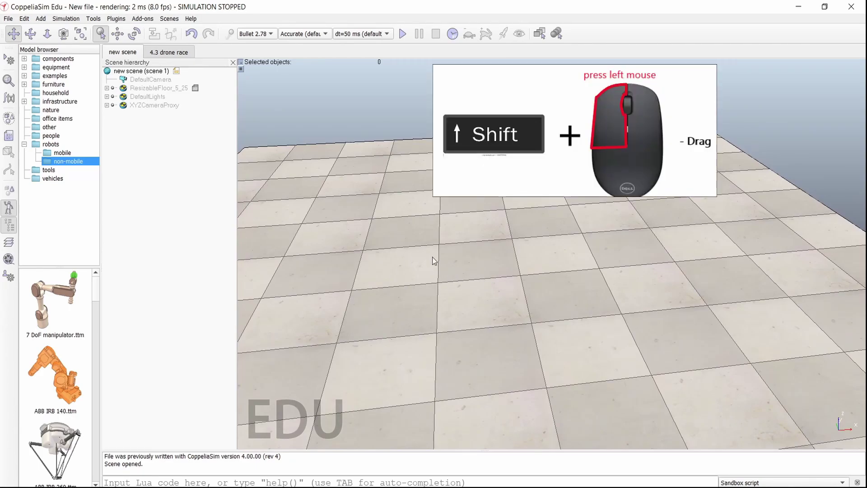
shift+click(406, 237)
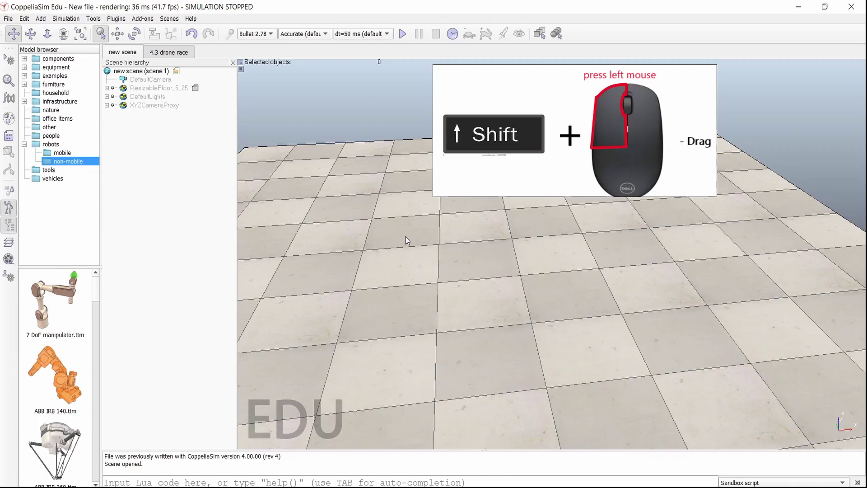
shift+drag(405, 240, 474, 183)
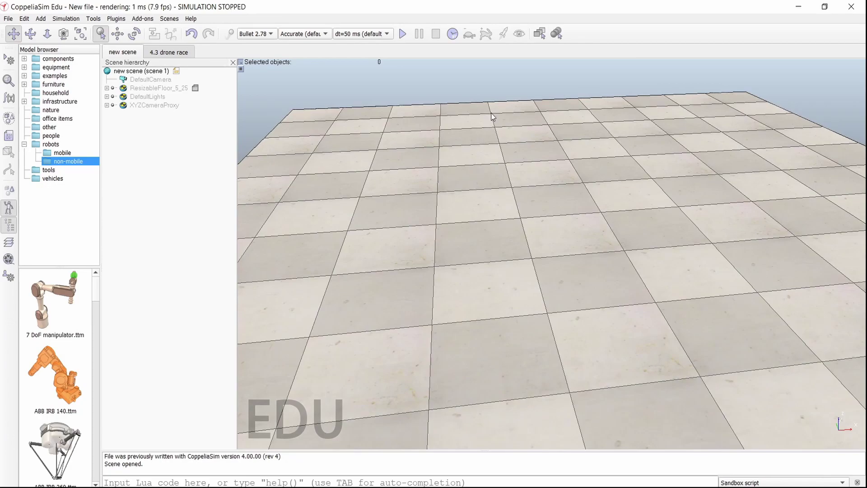
Switch to the '4.3 drone race' scene, tilt it top-down, and show Page 2's side view
click(194, 54)
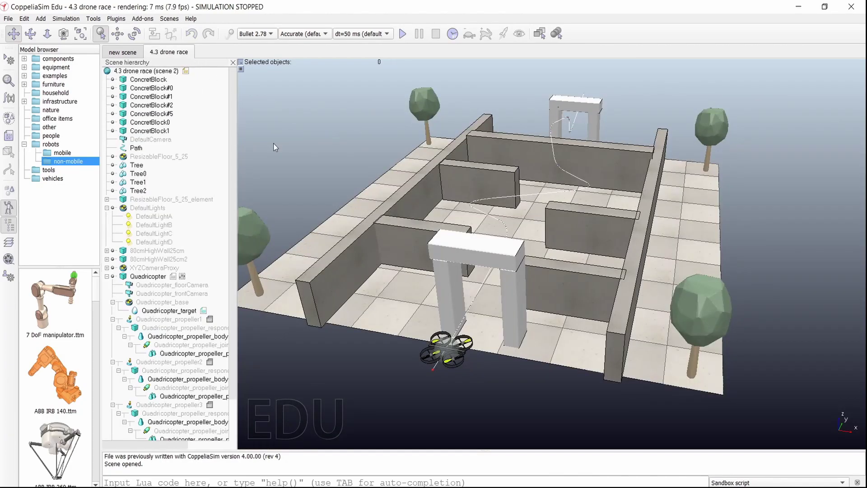
drag(506, 220, 506, 244)
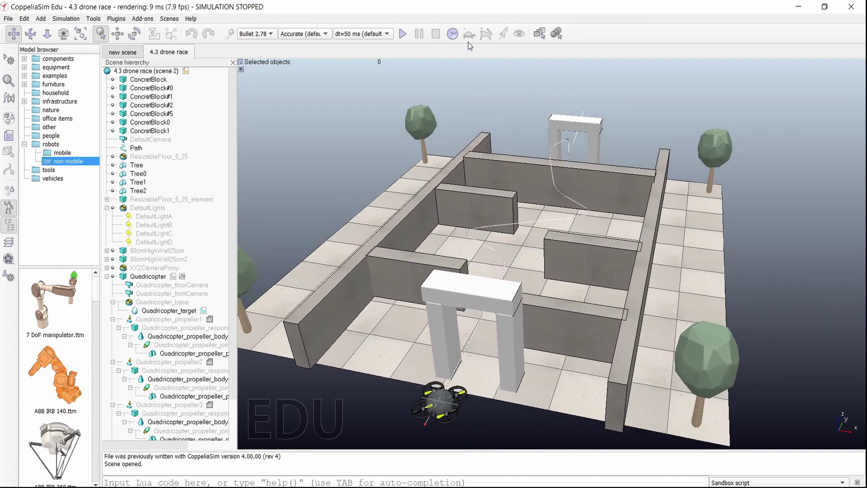
click(544, 34)
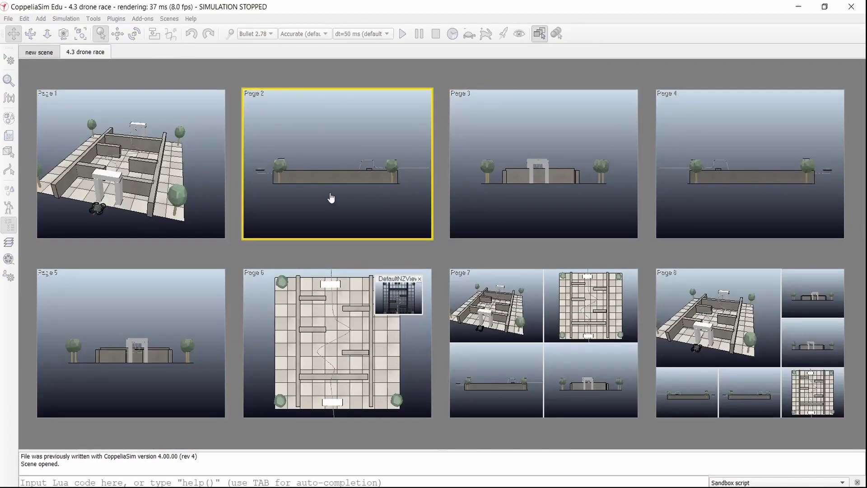
click(331, 198)
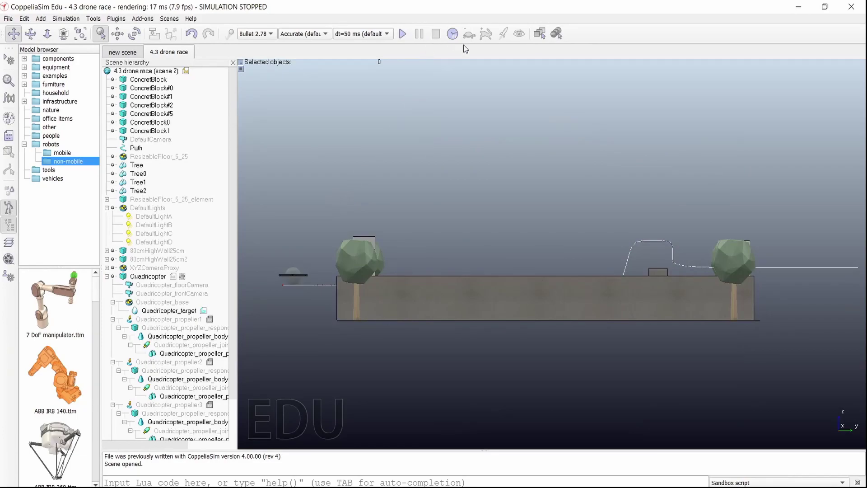
Try Page 7's four-view layout, then return to Page 1's single perspective view
click(539, 35)
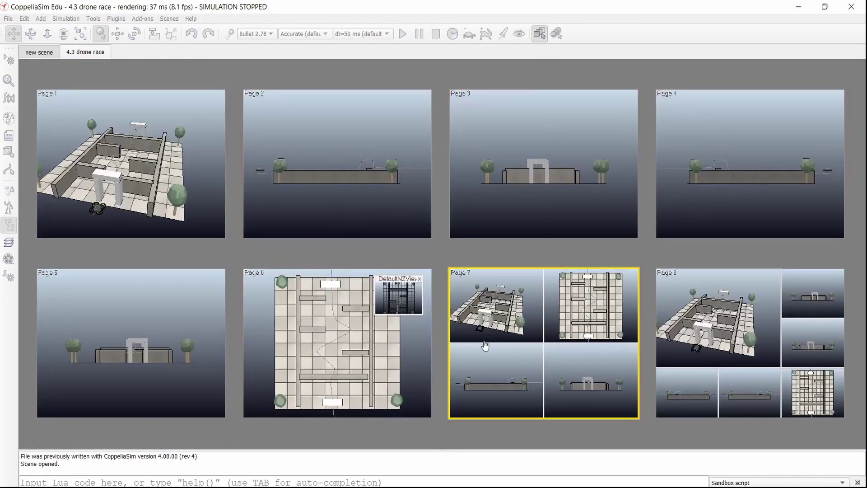
click(538, 321)
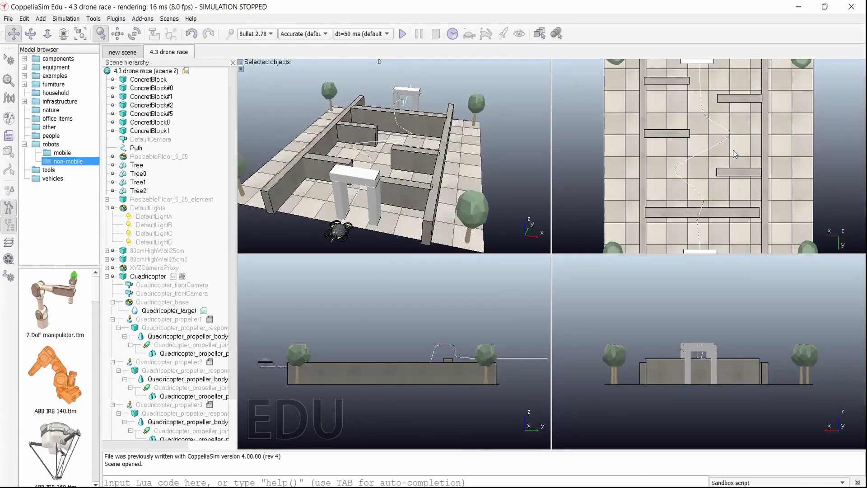
click(544, 36)
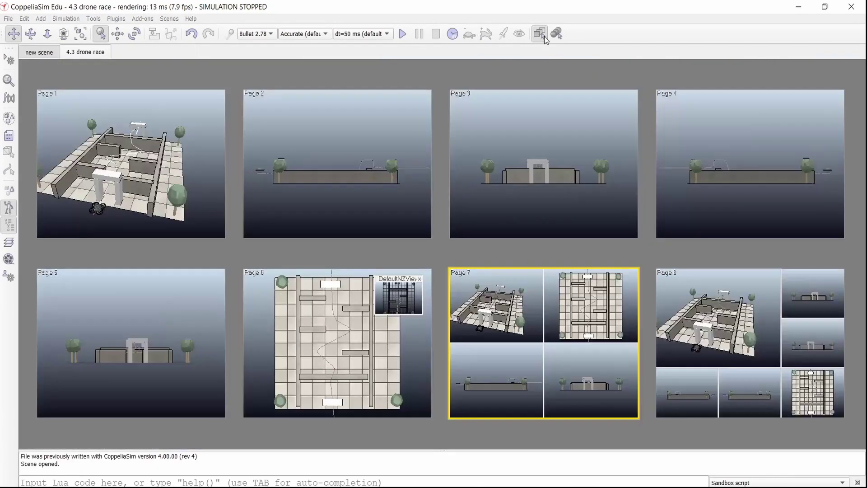
click(168, 154)
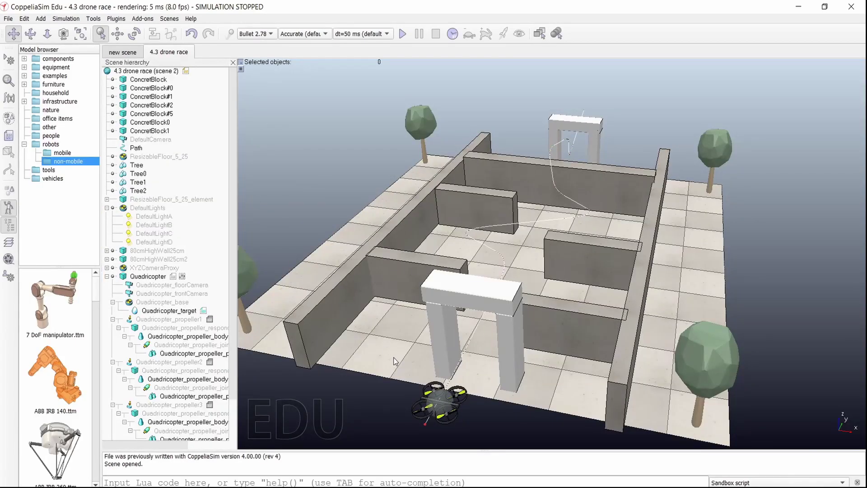
Pan and zoom the drone course, then show the Simulation menu's physics engines with Bullet 2.78
drag(395, 362, 392, 323)
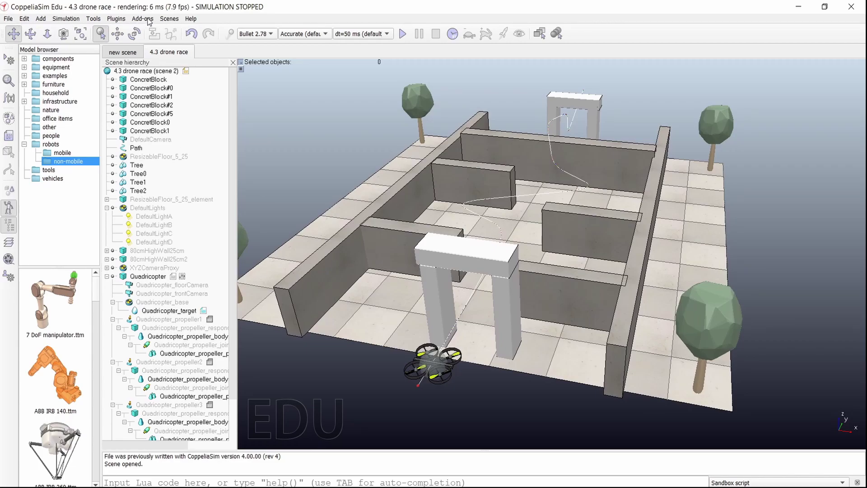
scroll(385, 316, up, 4)
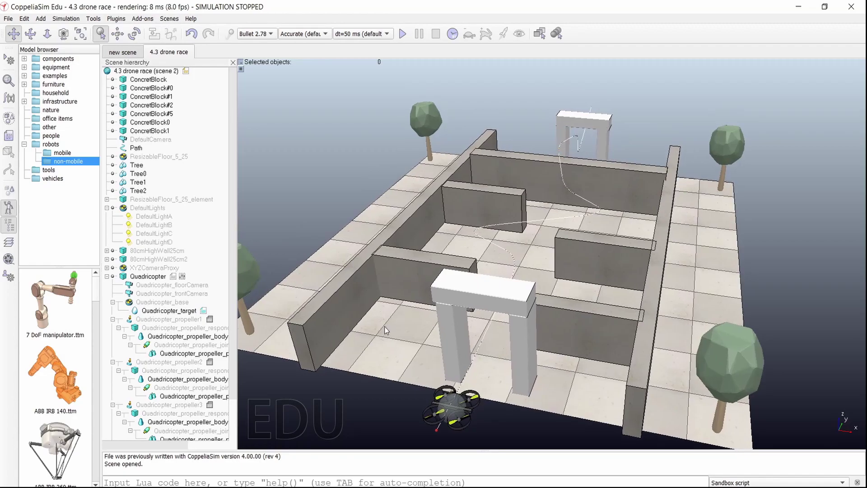
scroll(384, 321, down, 1)
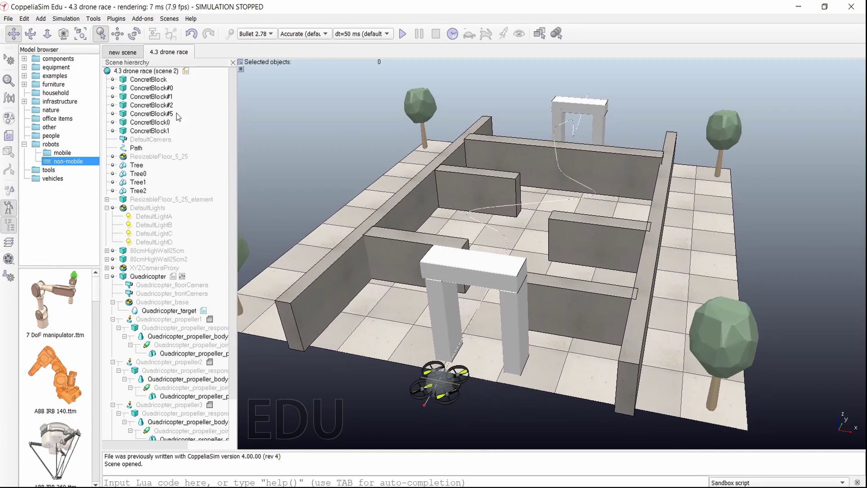
click(70, 18)
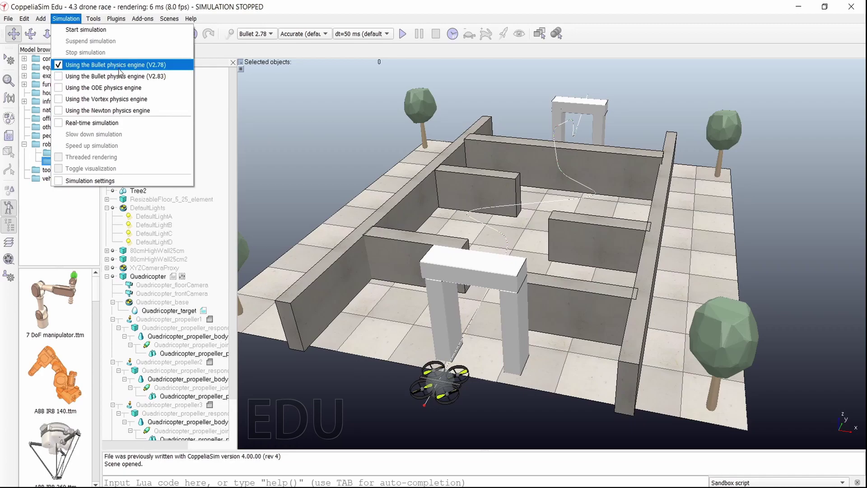
Close the Simulation menu, then start, pause, stop and restart the drone race simulation
click(144, 68)
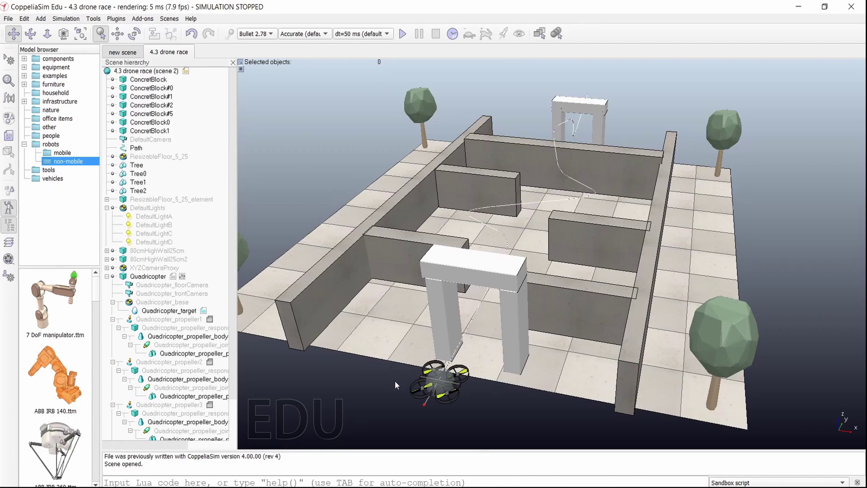
click(403, 35)
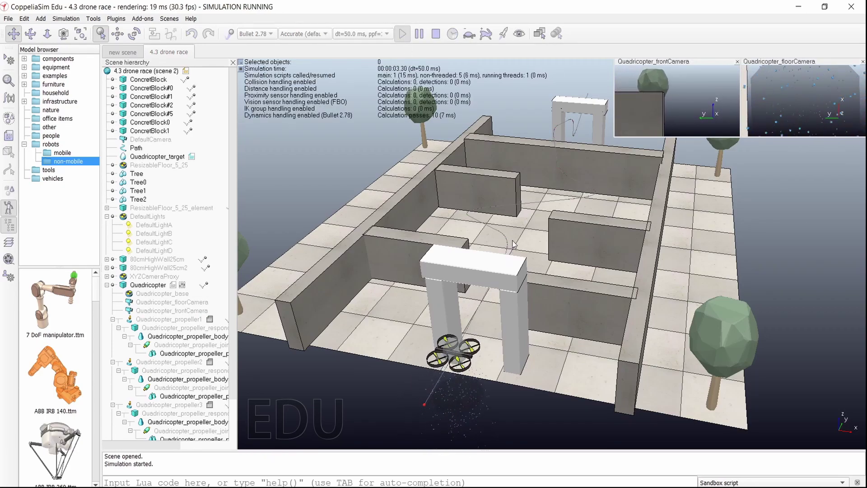
click(420, 38)
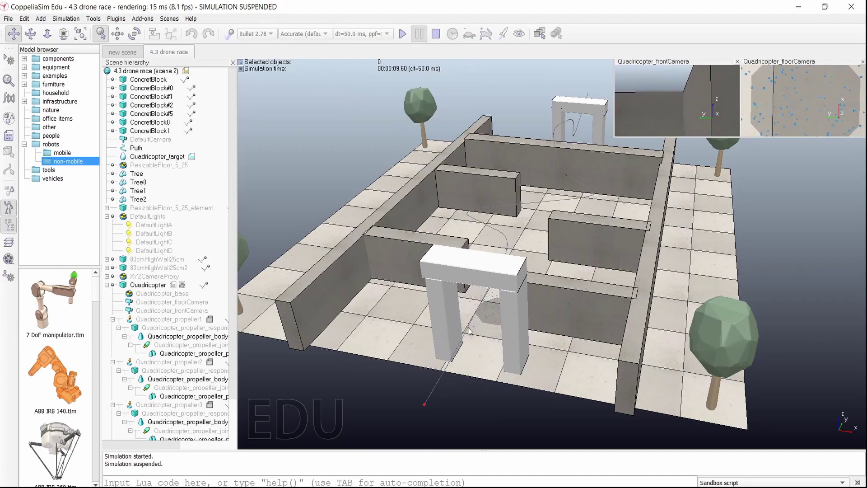
click(436, 39)
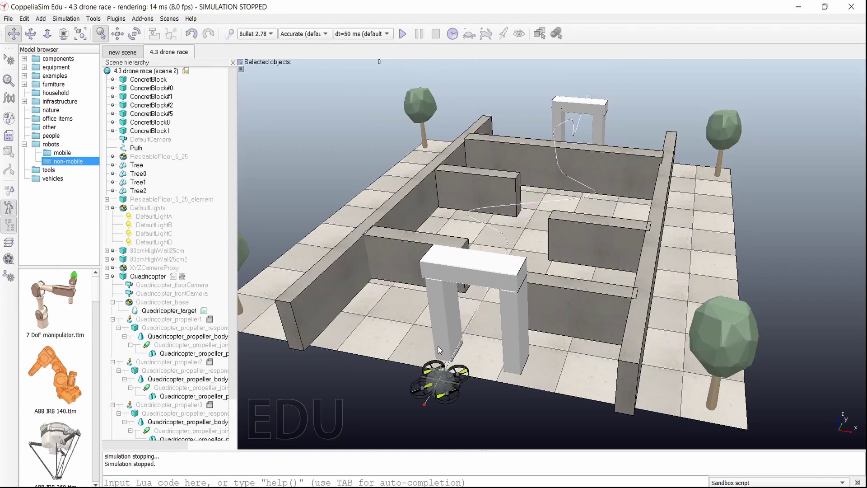
click(403, 34)
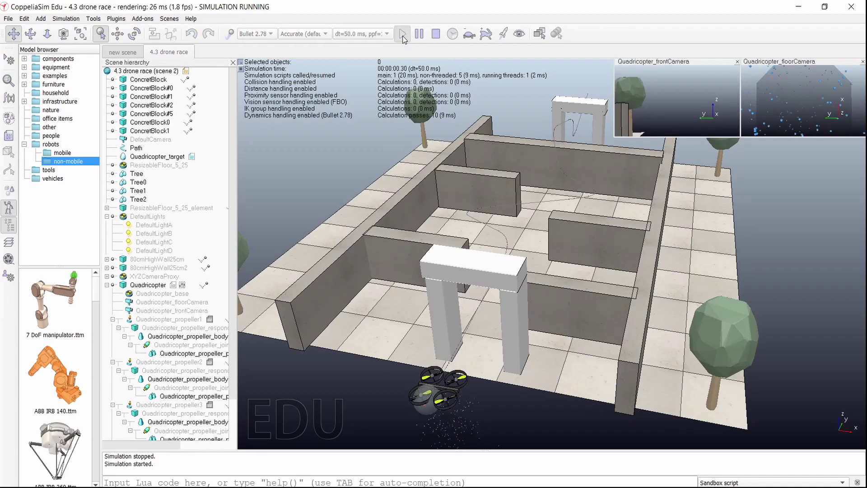
Keep Bullet 2.78, set Very fast calculation accuracy, and run the simulation briefly
click(439, 35)
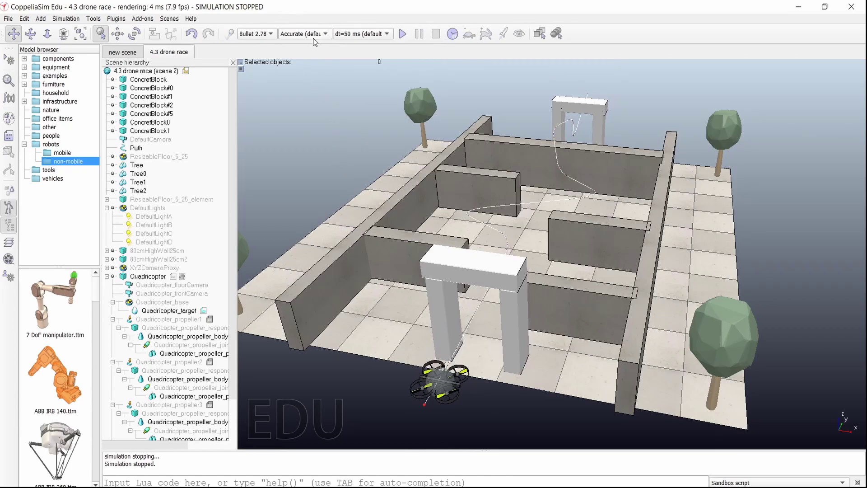
click(270, 34)
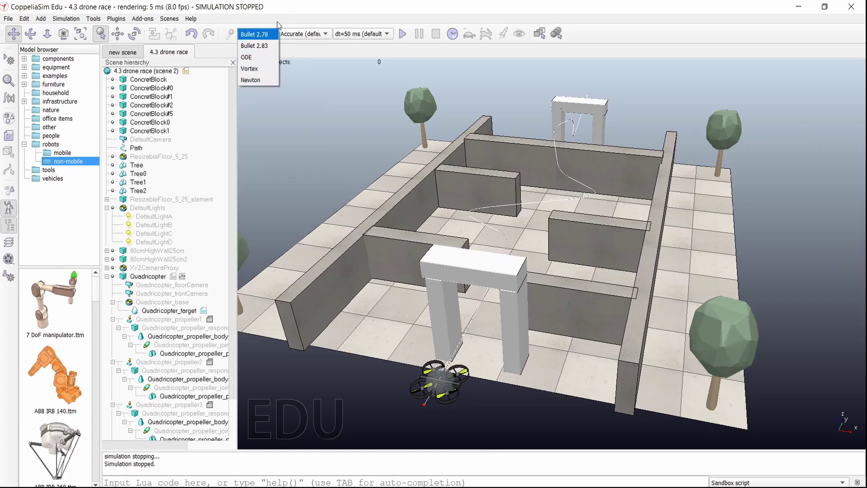
click(292, 62)
click(303, 35)
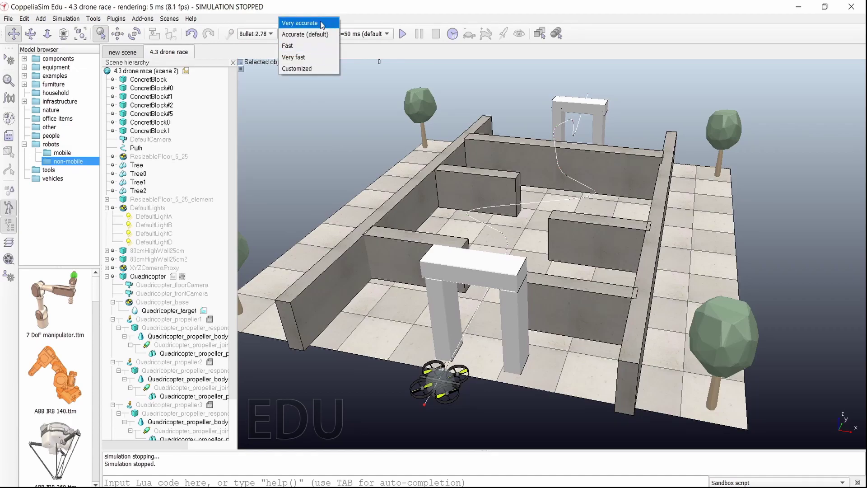
click(321, 56)
click(402, 34)
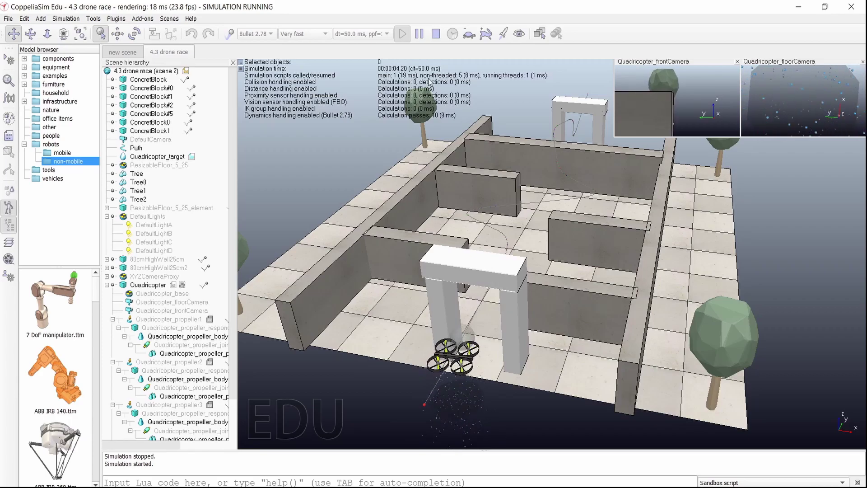
click(437, 34)
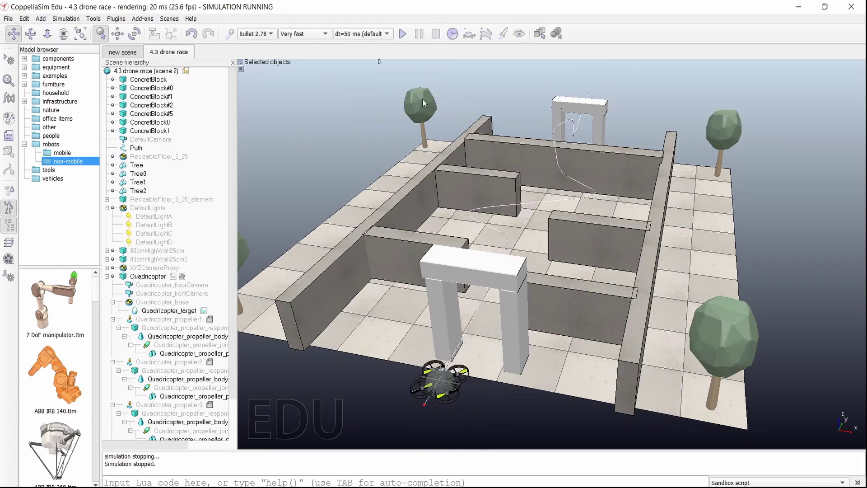
Run the simulation at a dt=100 ms time step, then restore dt=50 ms
click(366, 37)
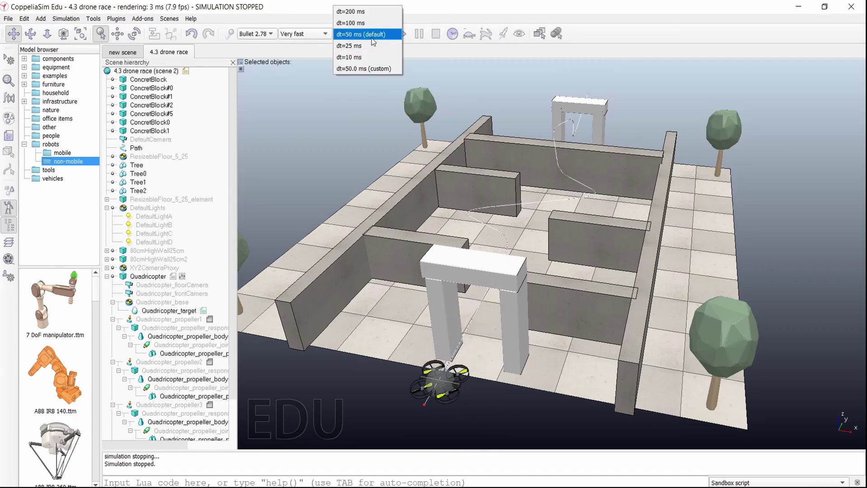
click(374, 22)
click(403, 34)
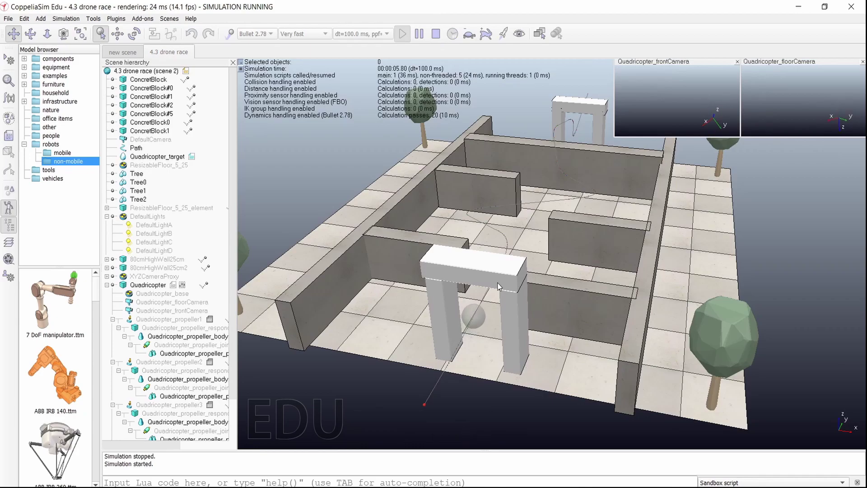
click(436, 34)
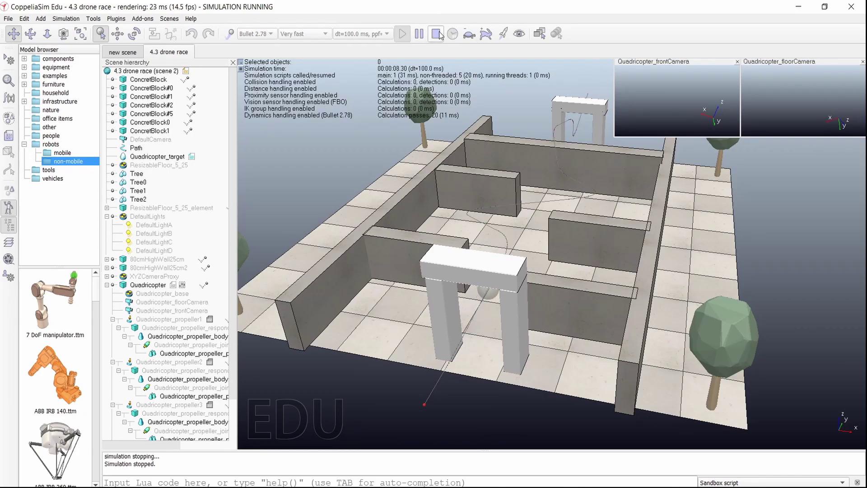
click(375, 36)
click(377, 45)
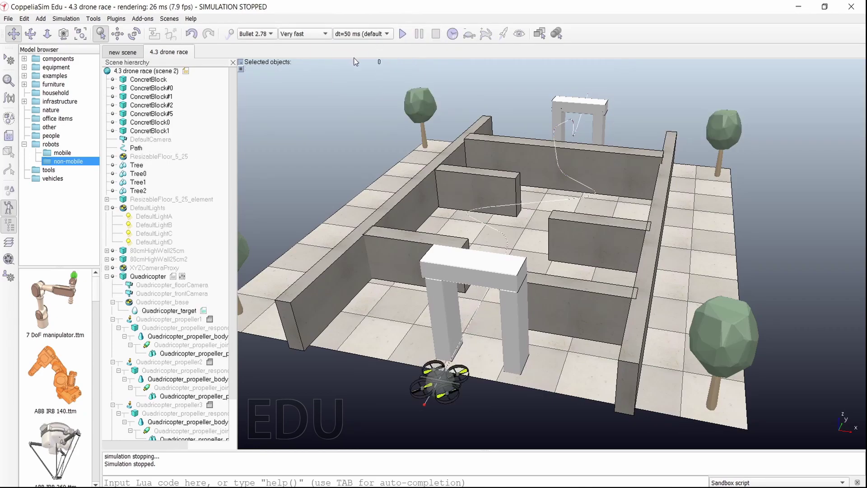
Turn on real-time mode, start and stop the drone race, then go to the 'new scene' tab
click(453, 34)
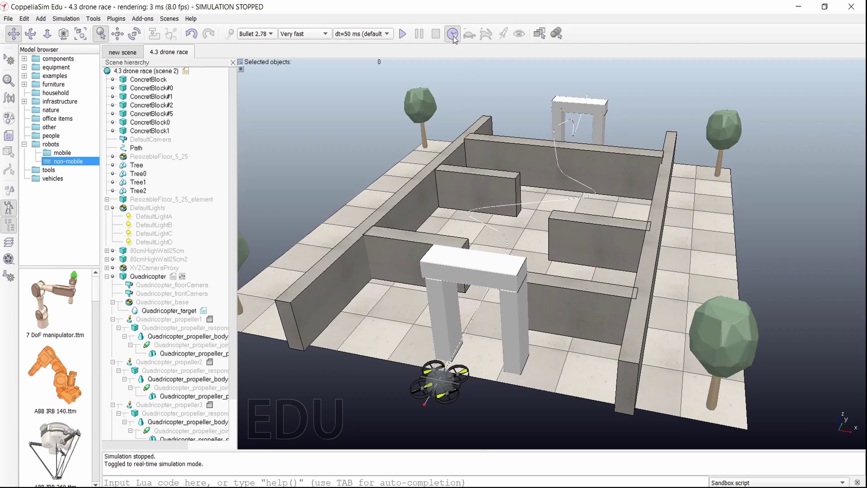
click(402, 34)
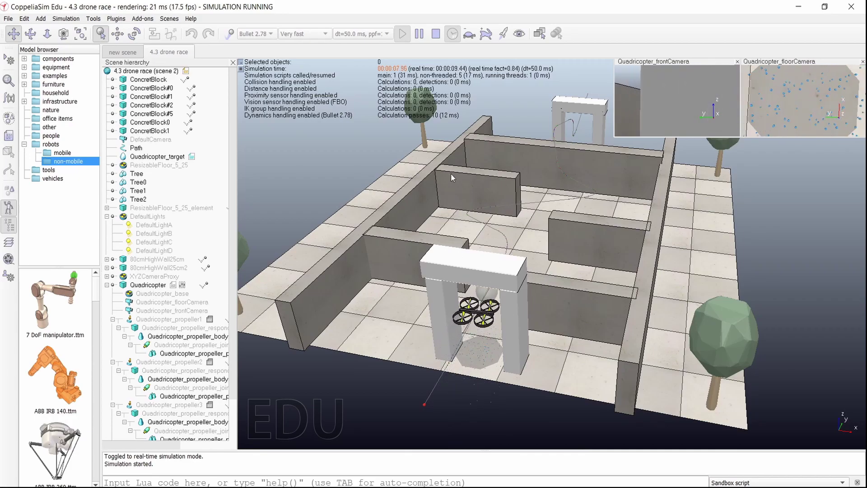
click(436, 34)
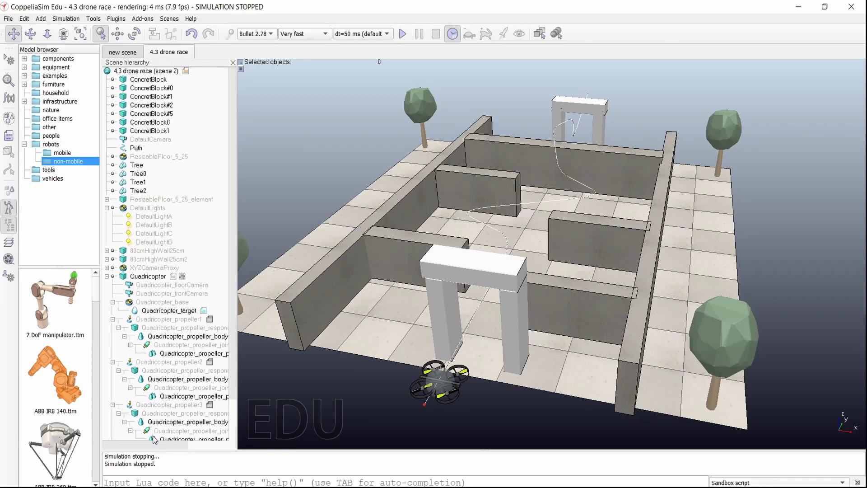
click(123, 54)
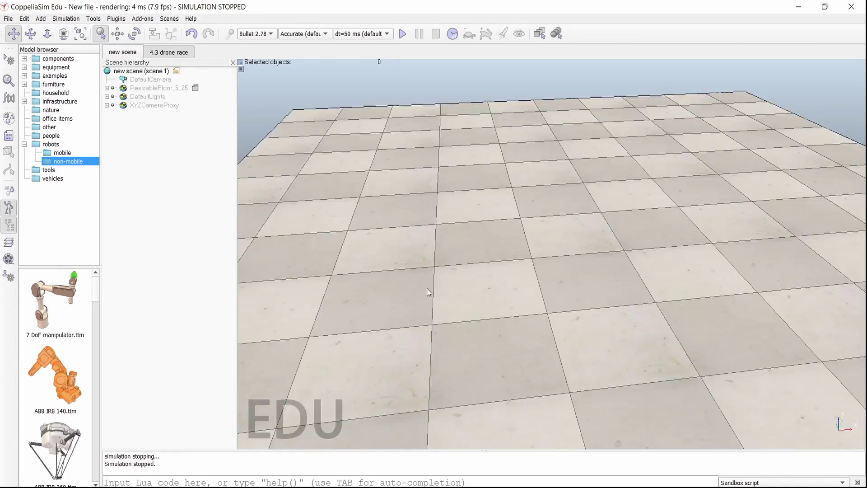
Drag ABB IRB 140.ttm from robots > non-mobile onto the floor and acknowledge its notice
click(50, 145)
click(61, 153)
click(64, 161)
drag(60, 370, 498, 278)
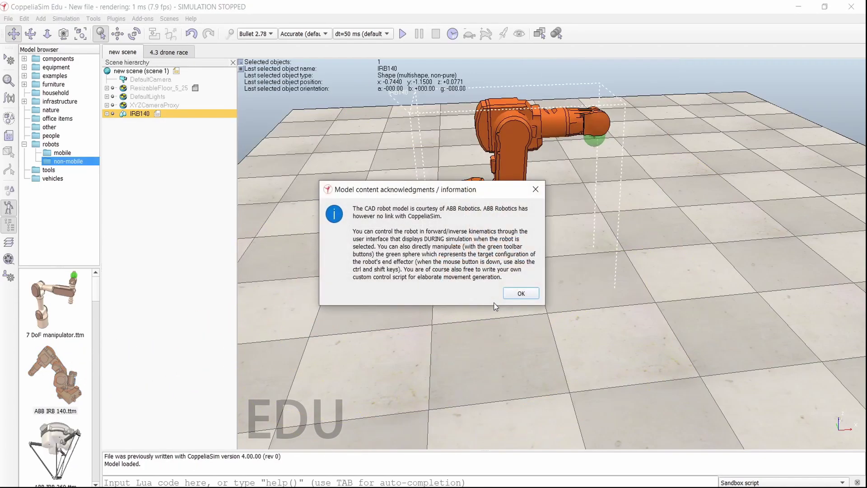
click(520, 293)
scroll(493, 334, down, 4)
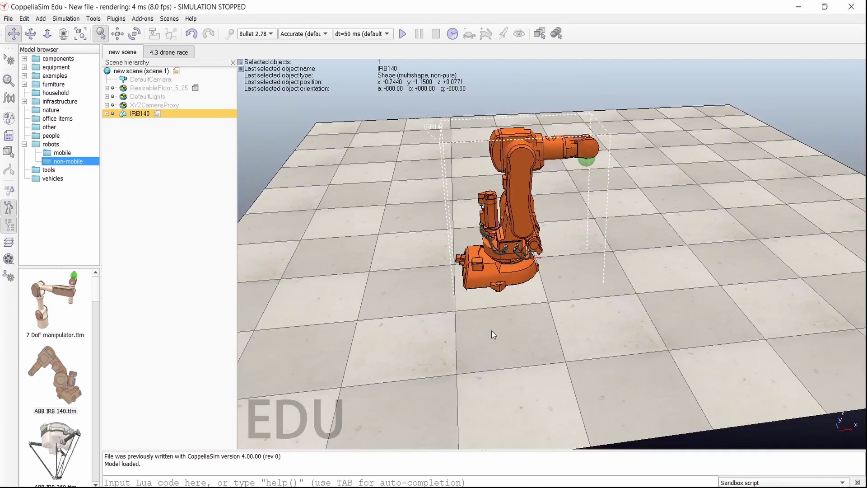
drag(492, 334, 507, 370)
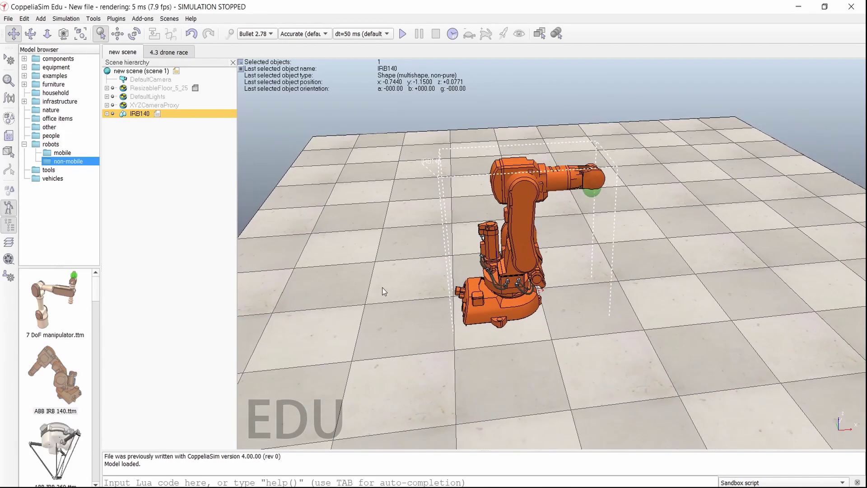